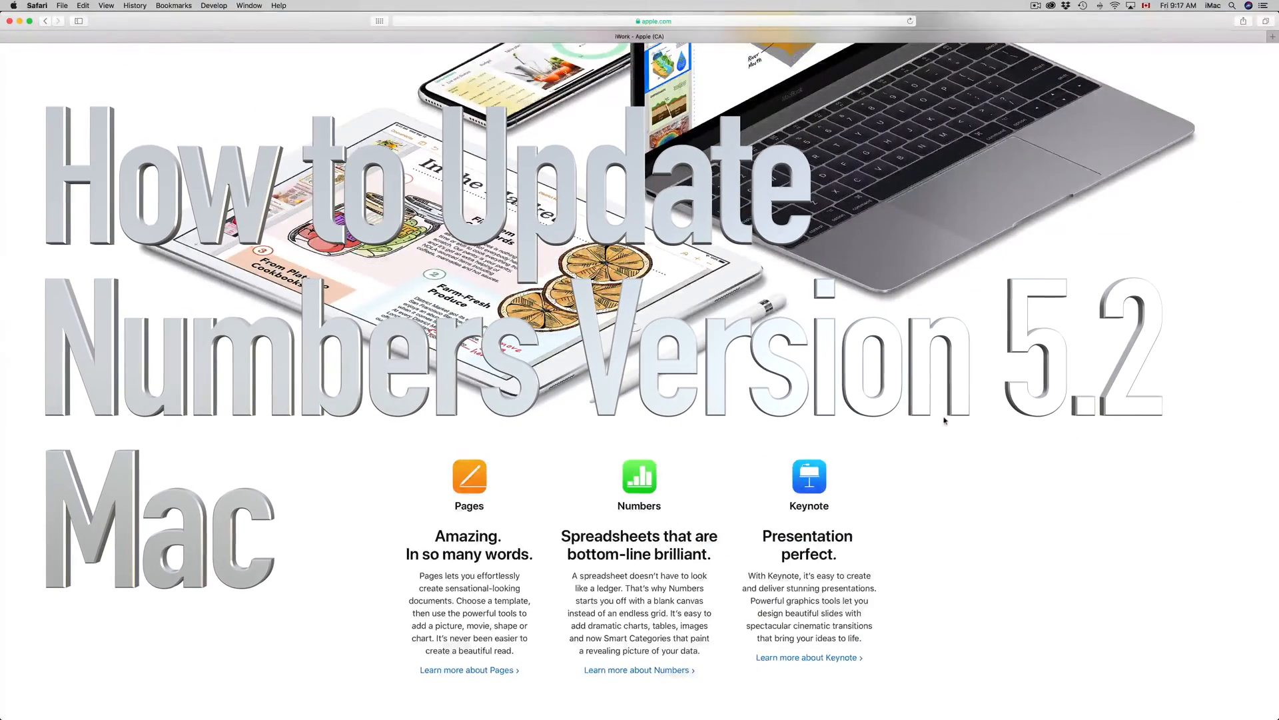
pyautogui.scroll(-5, 945, 419)
pyautogui.scroll(-5, 929, 428)
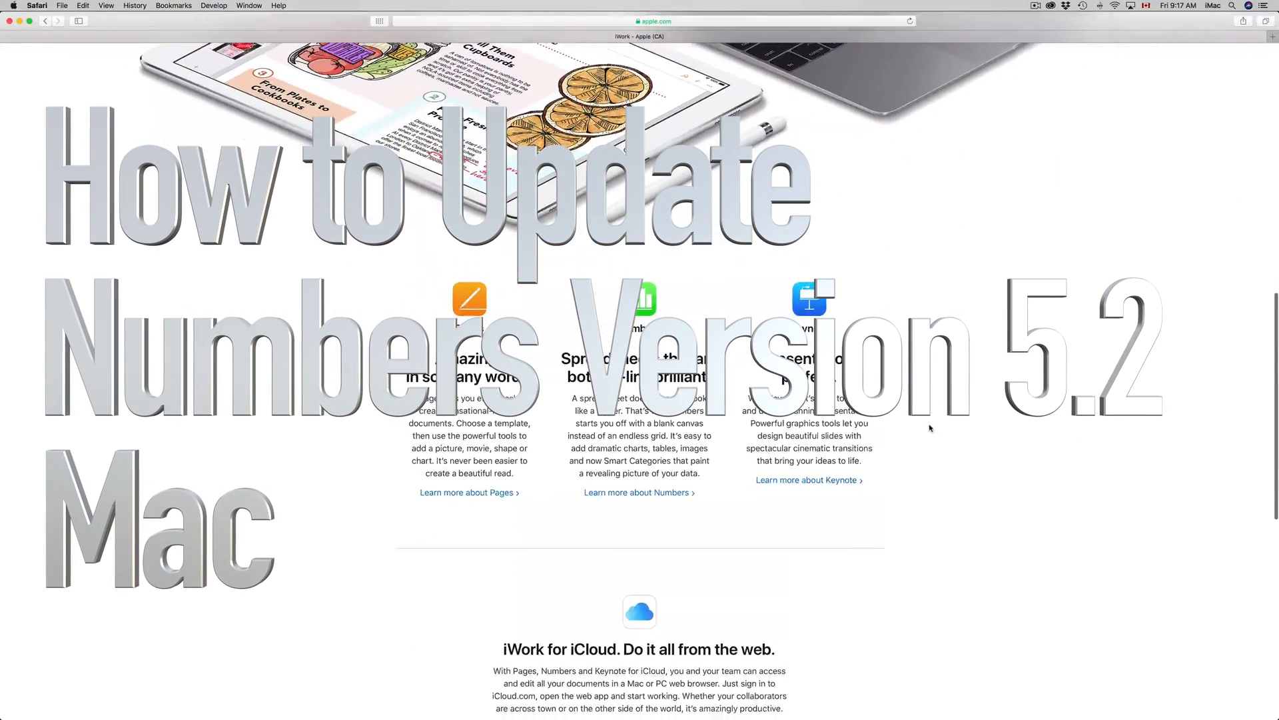
pyautogui.scroll(2, 930, 428)
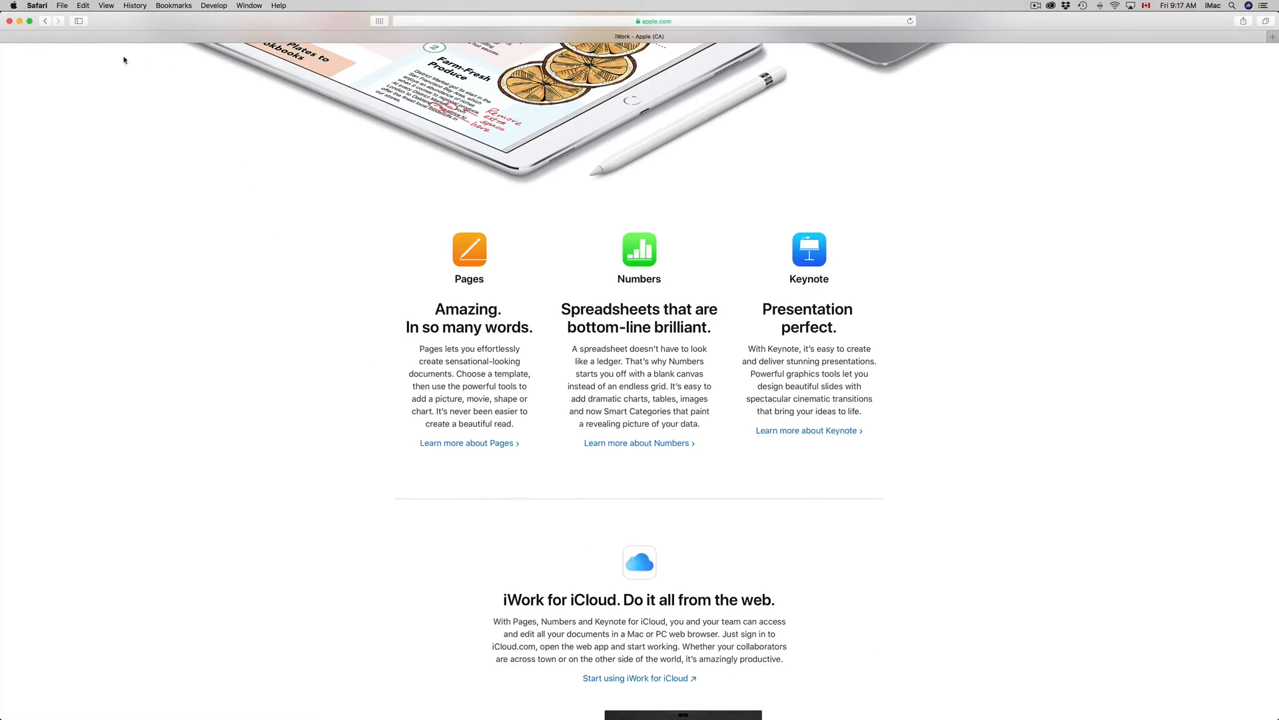
# - Bring up the Apple menu from the menu bar to reach the App Store
pyautogui.click(15, 6)
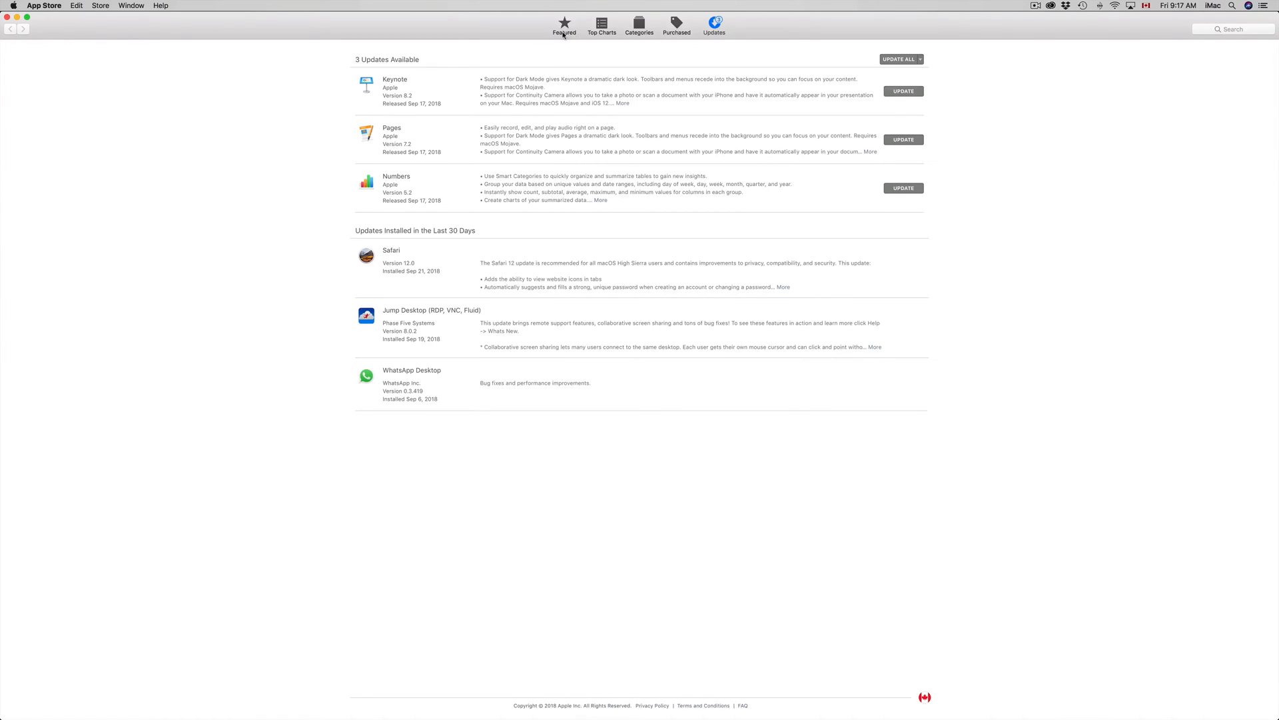
# - Visit the Featured page, then return to Updates listing Keynote, Numbers and Pages
pyautogui.click(565, 26)
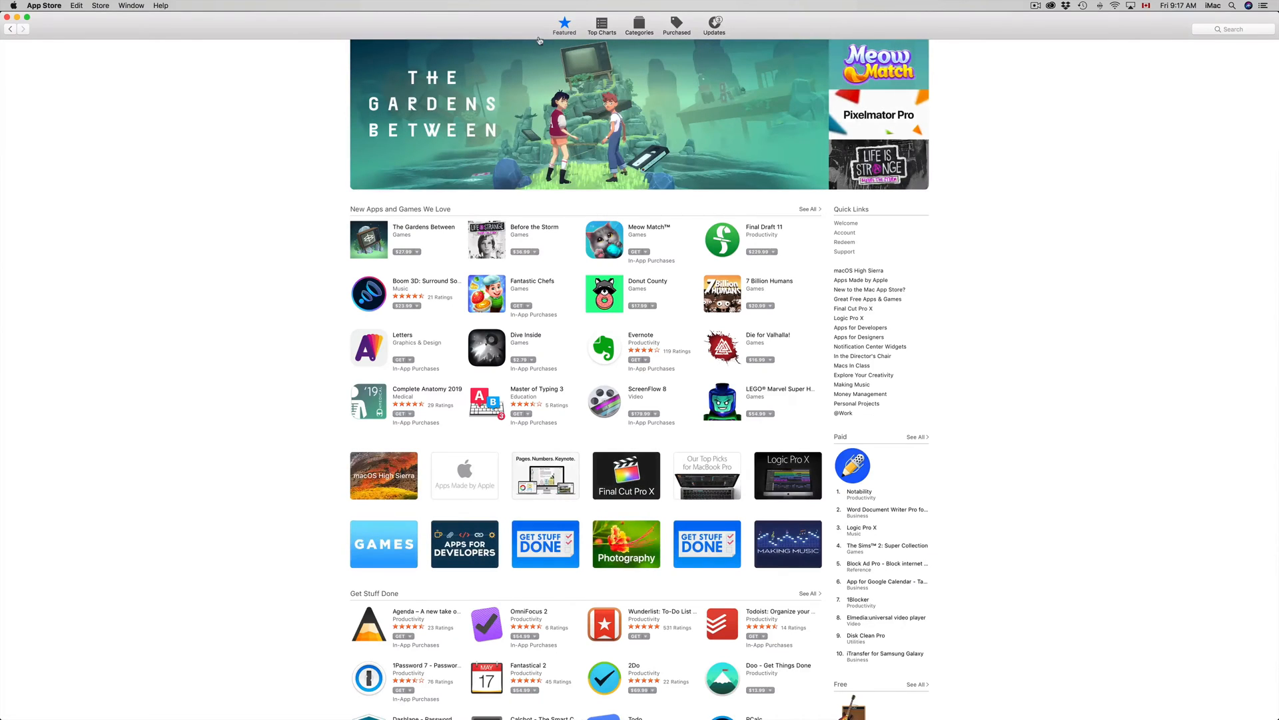
pyautogui.click(716, 27)
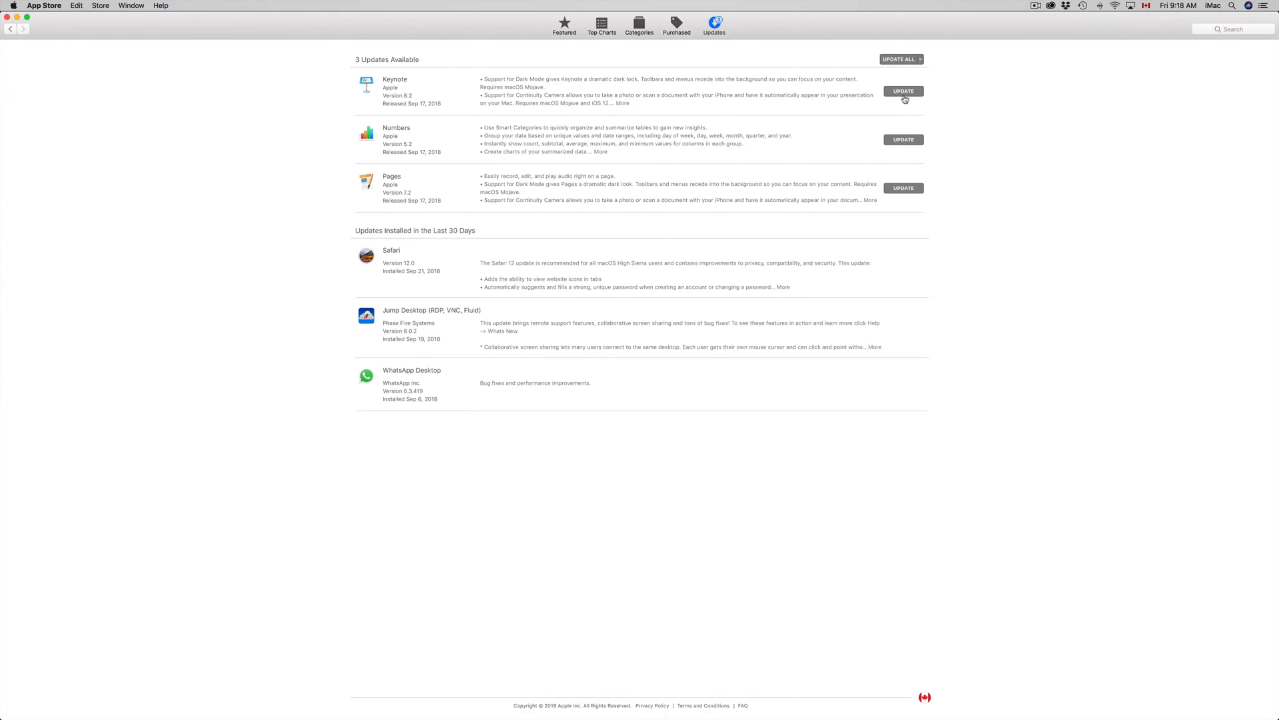
# - Start Update All so Numbers 5.2, Keynote and Pages download and install
pyautogui.click(898, 59)
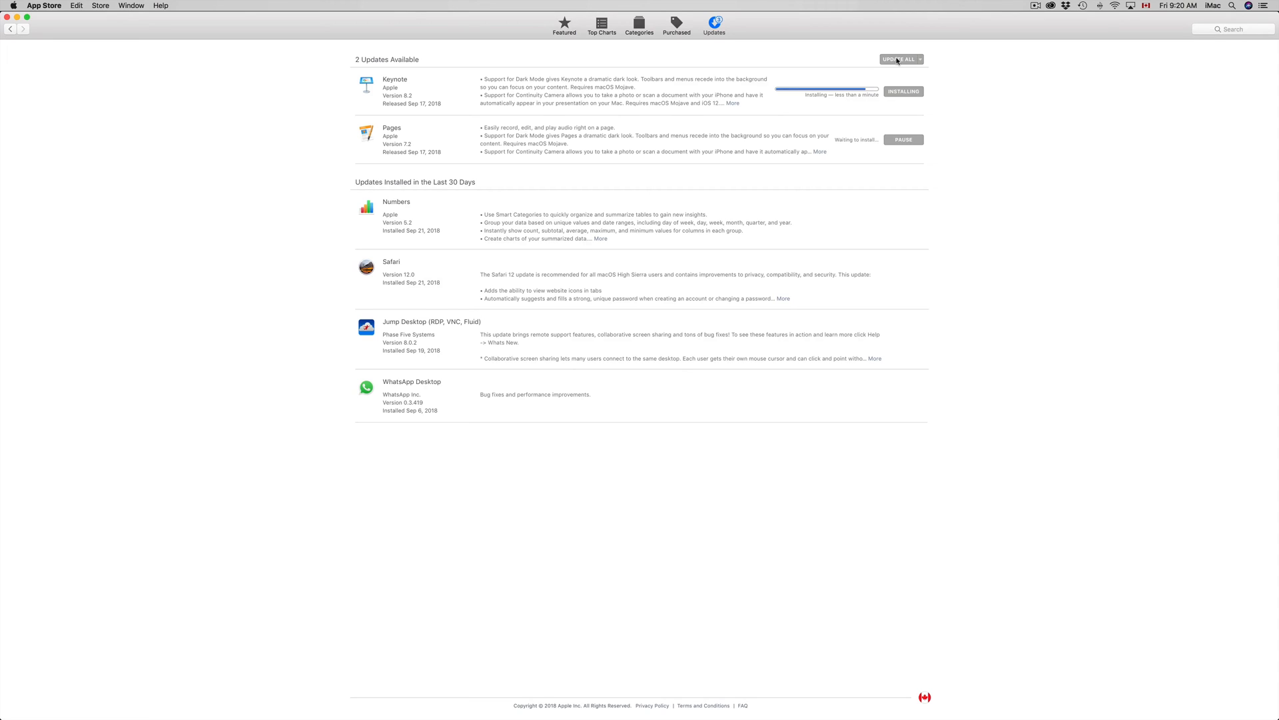
# - Expand the full release notes for Numbers 5.2, Pages and Keynote
pyautogui.click(601, 239)
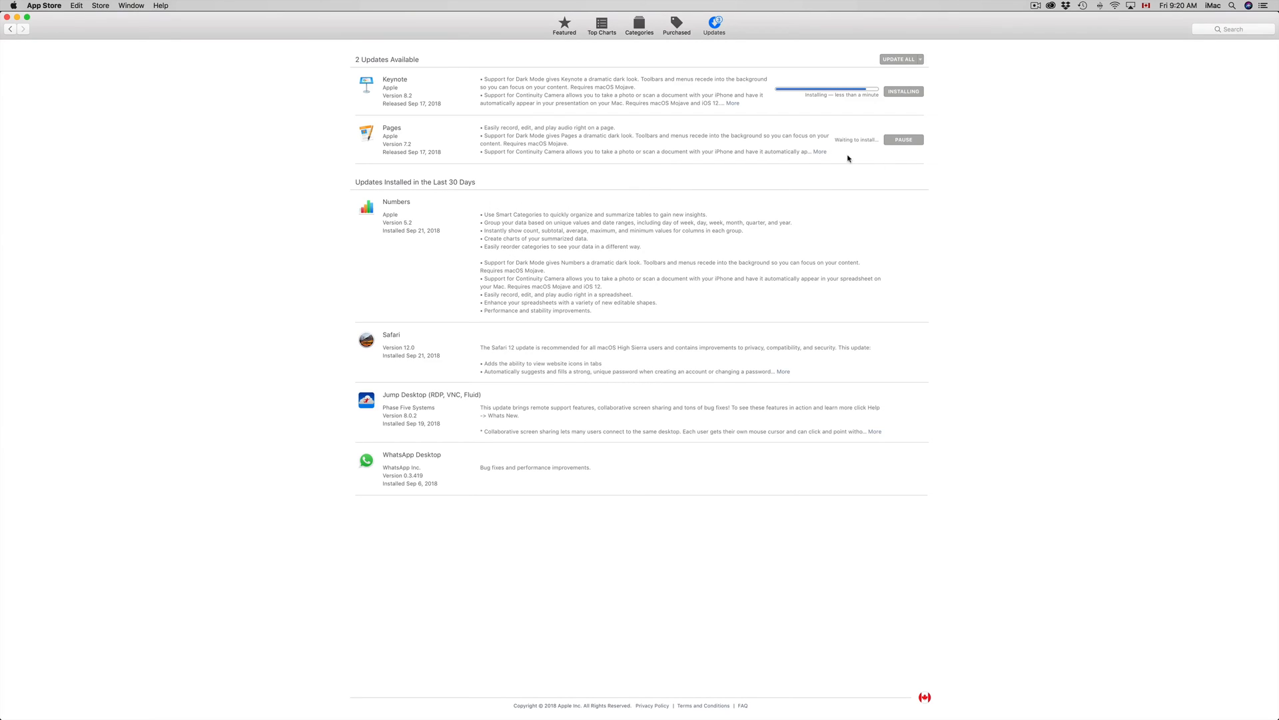
pyautogui.click(824, 156)
pyautogui.click(733, 103)
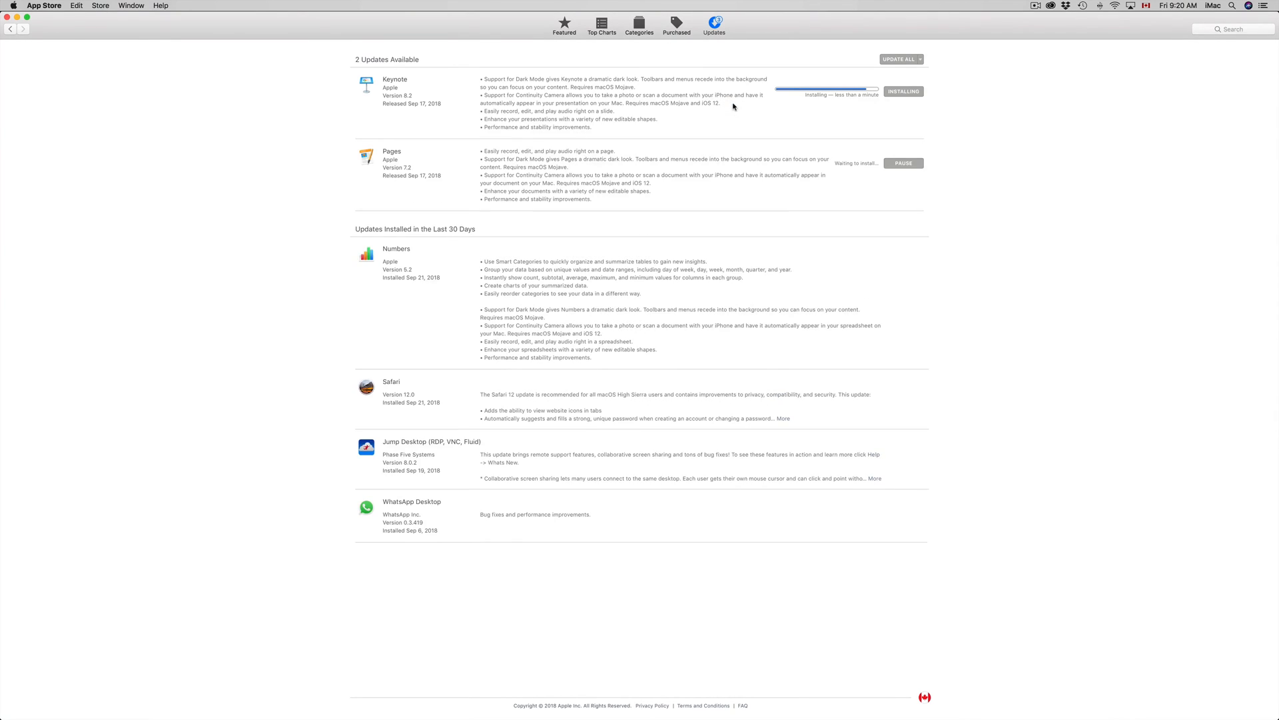